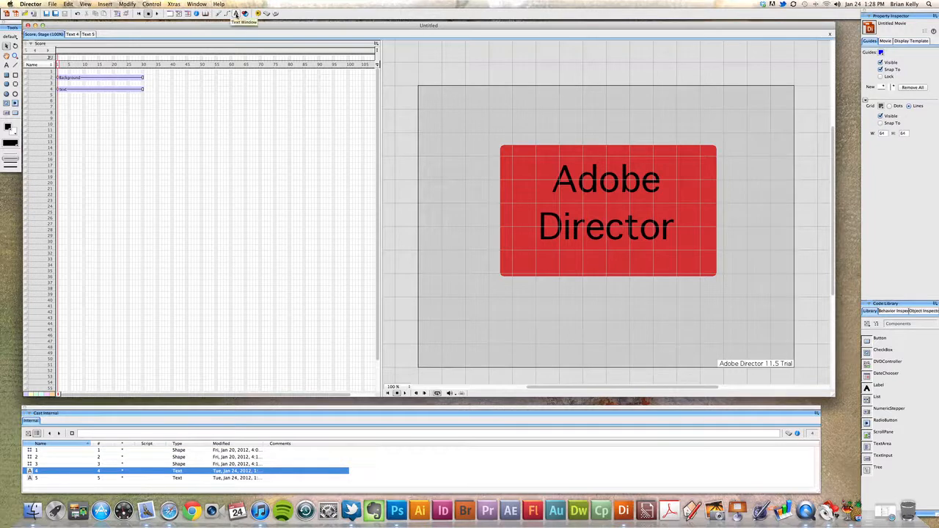
# Open the text window and review the "Adobe Director" member and the empty Text 5 member against the stage.
pyautogui.click(236, 14)
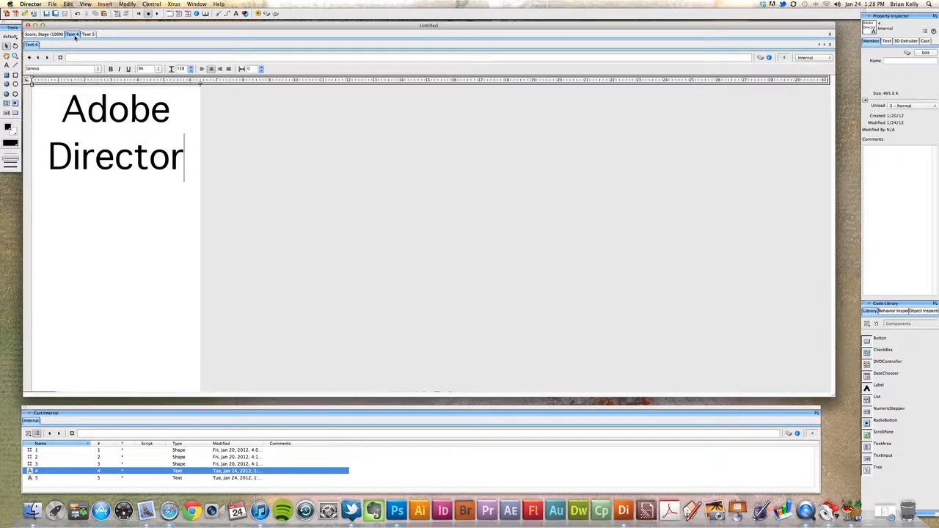
pyautogui.click(87, 35)
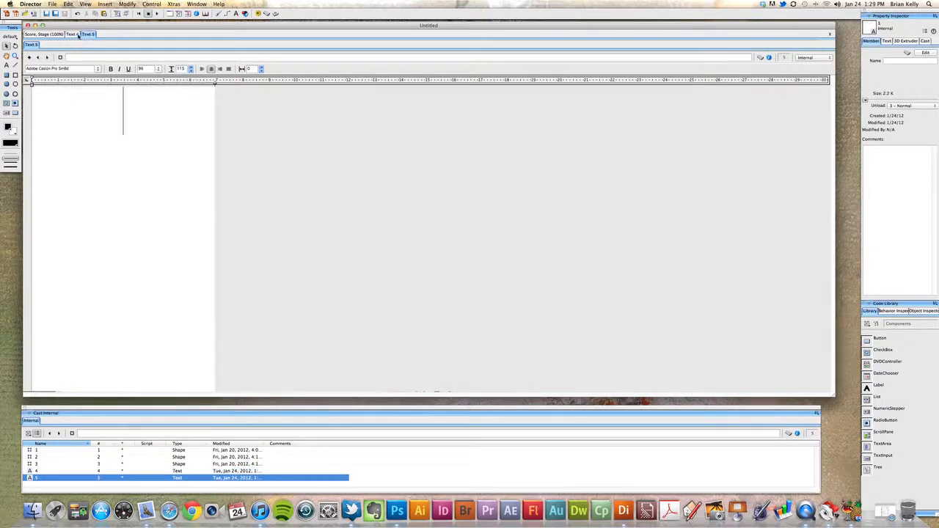
pyautogui.click(77, 35)
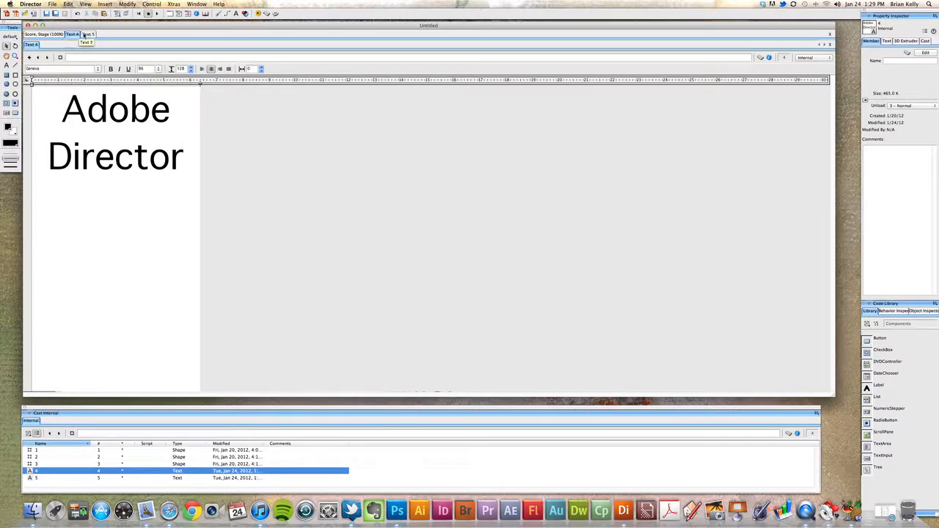
pyautogui.click(63, 34)
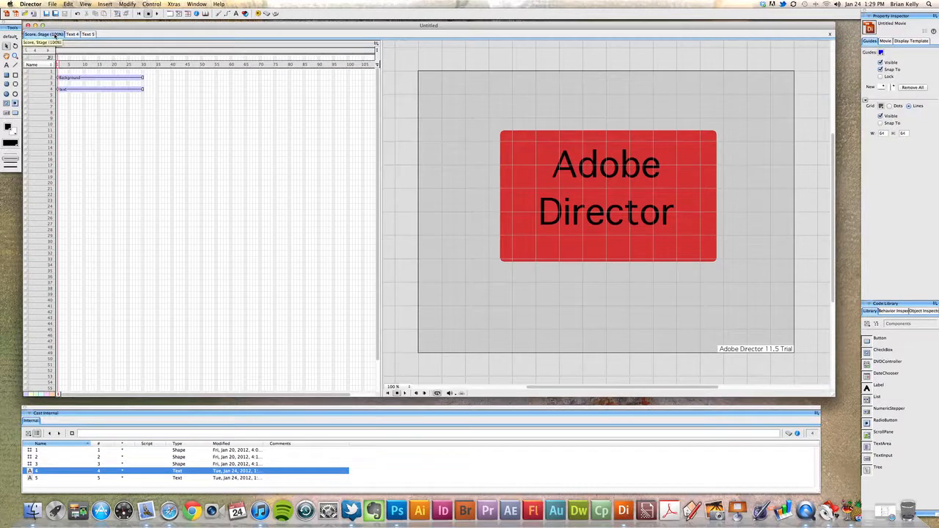
pyautogui.click(86, 34)
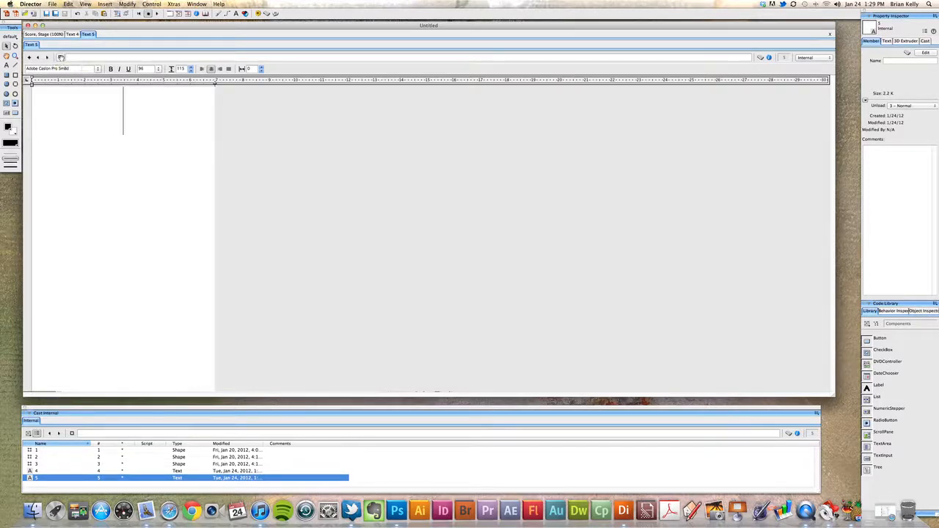
pyautogui.hotkey('ctrl', 'Up')
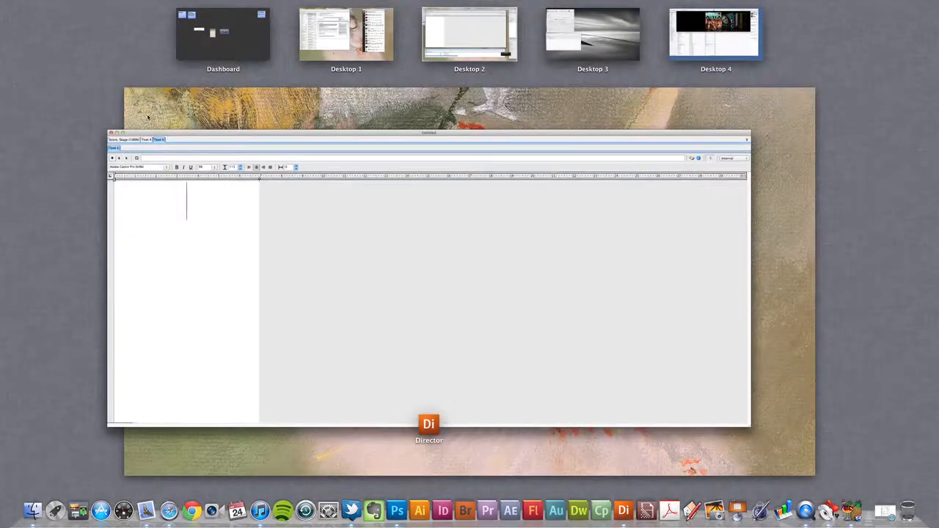
pyautogui.moveTo(160, 129); pyautogui.dragTo(79, 57)
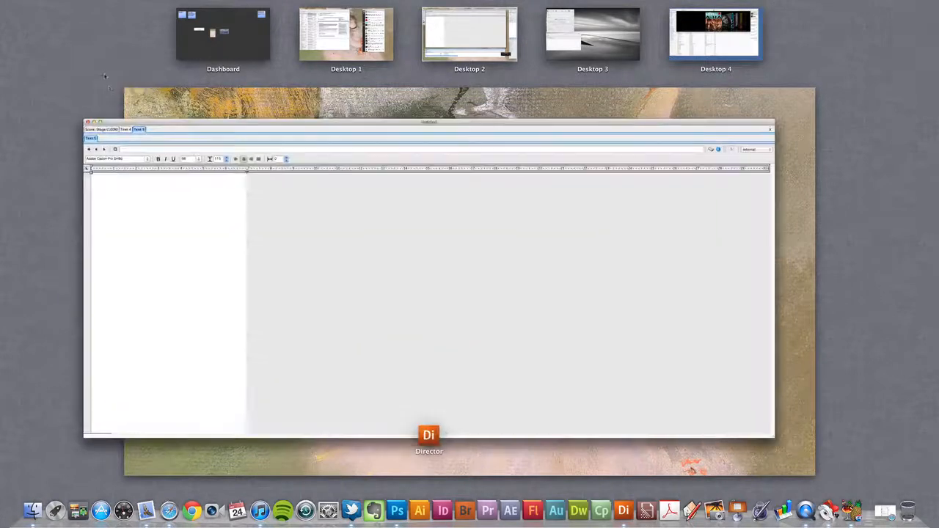
pyautogui.click(178, 176)
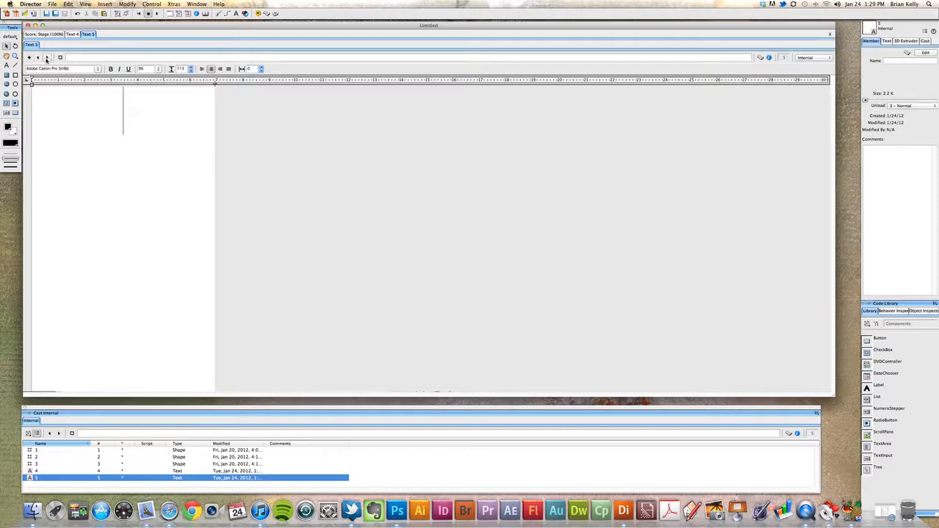
# Name the empty Text 5 cast member "display text" and select it in the internal cast.
pyautogui.click(90, 58)
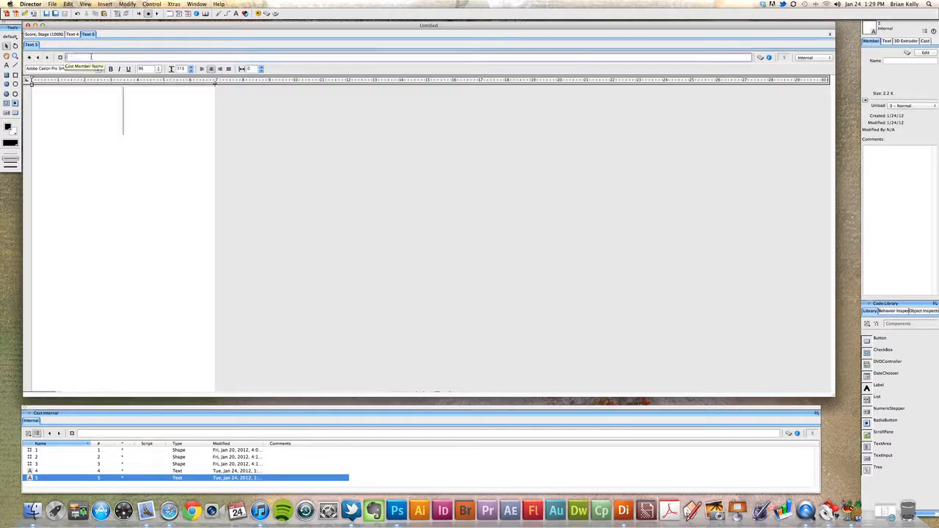
pyautogui.write('display text')
pyautogui.moveTo(93, 57); pyautogui.dragTo(61, 57)
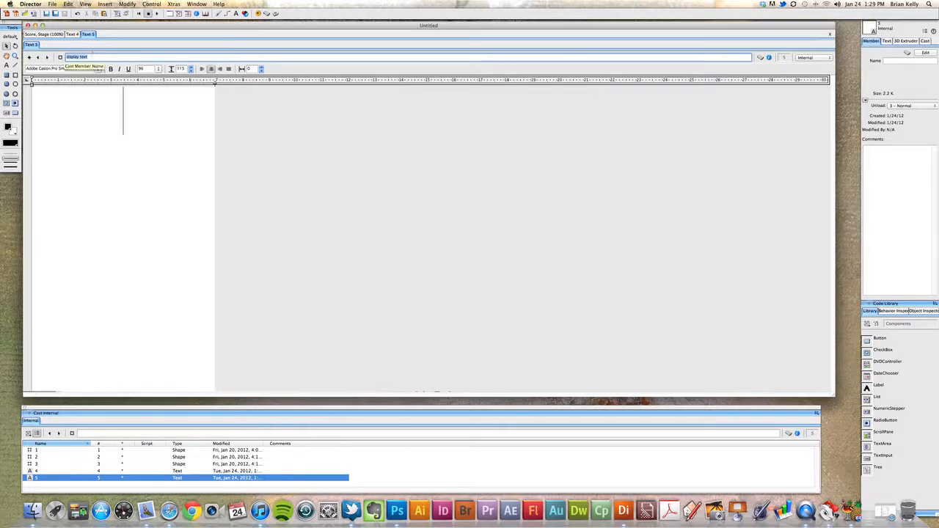
pyautogui.click(62, 472)
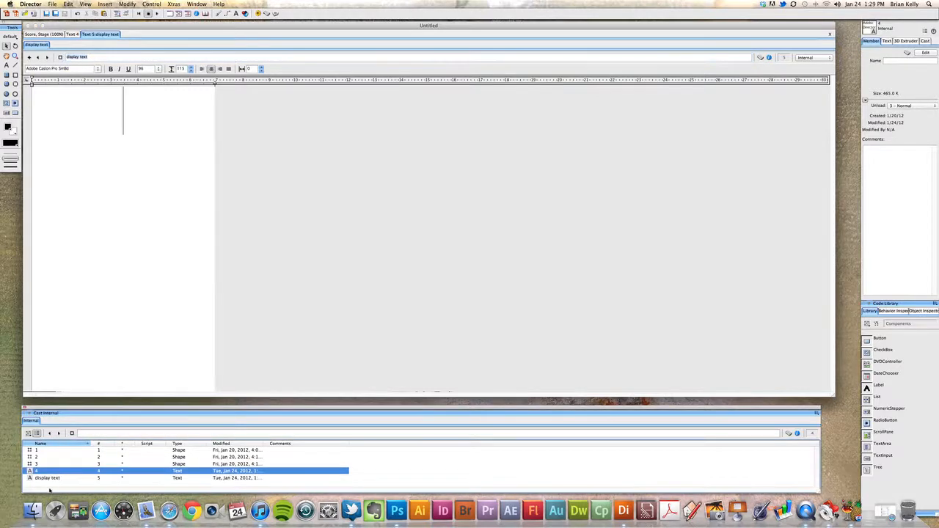
pyautogui.click(51, 479)
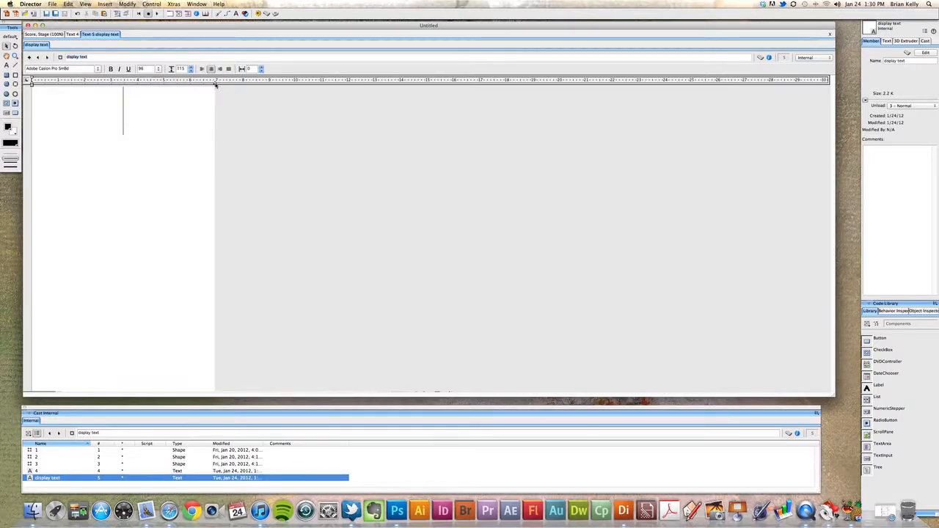
# Enter "Text Inspector" in the display text member and widen its text area to about 9 on the ruler so it fits one line.
pyautogui.moveTo(215, 84)
pyautogui.mouseDown()
pyautogui.moveTo(202, 87)
pyautogui.moveTo(291, 98)
pyautogui.moveTo(242, 98)
pyautogui.moveTo(286, 107)
pyautogui.moveTo(233, 107)
pyautogui.mouseUp()
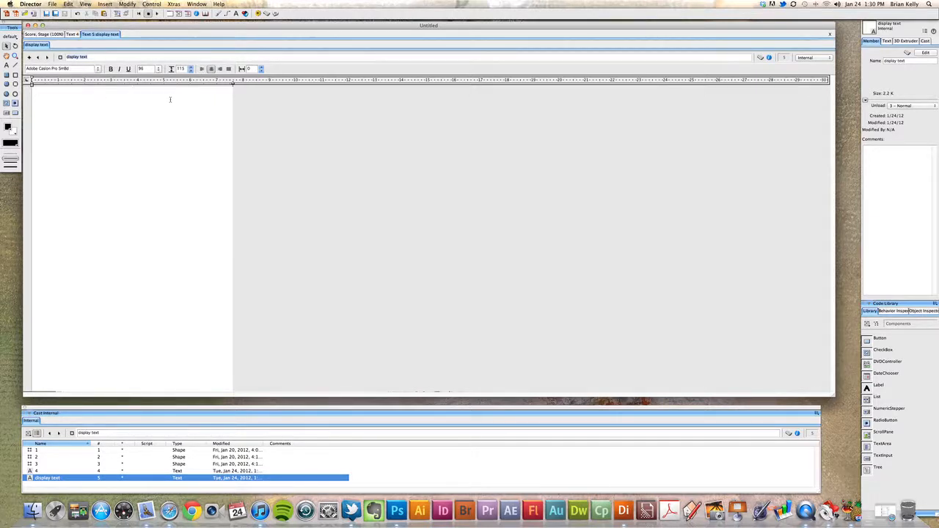
pyautogui.write('Text')
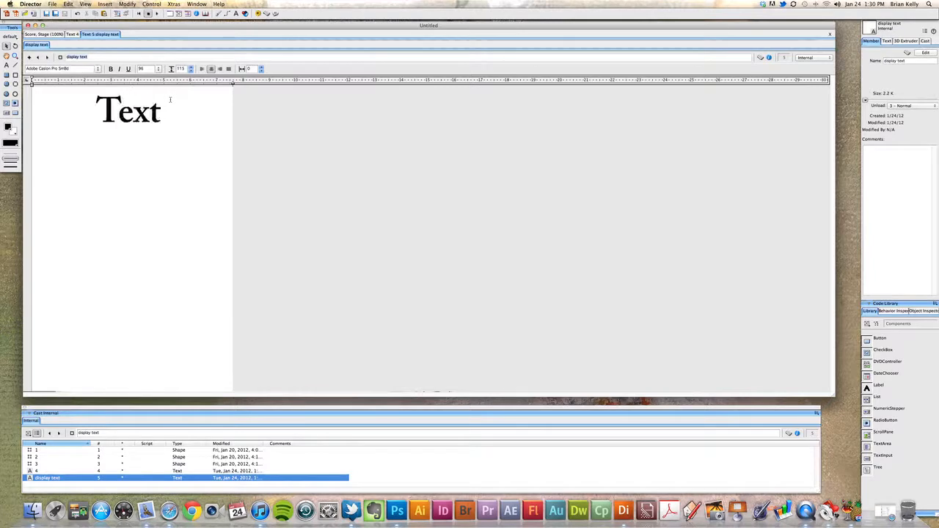
pyautogui.write(' Inspector')
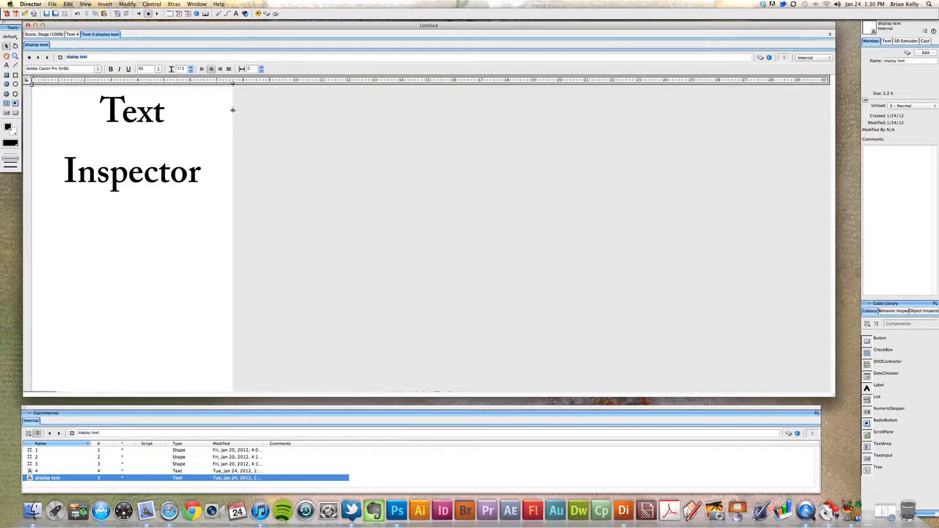
pyautogui.moveTo(232, 109); pyautogui.dragTo(266, 110)
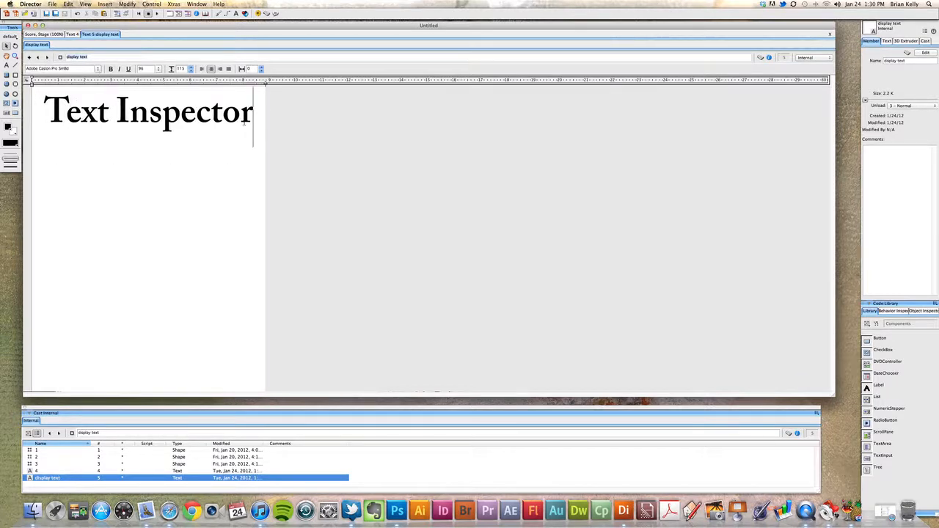
# Try Arial on the whole "Text Inspector" line, and set its font to Adobe Caslon Pro.
pyautogui.moveTo(249, 121); pyautogui.dragTo(47, 114)
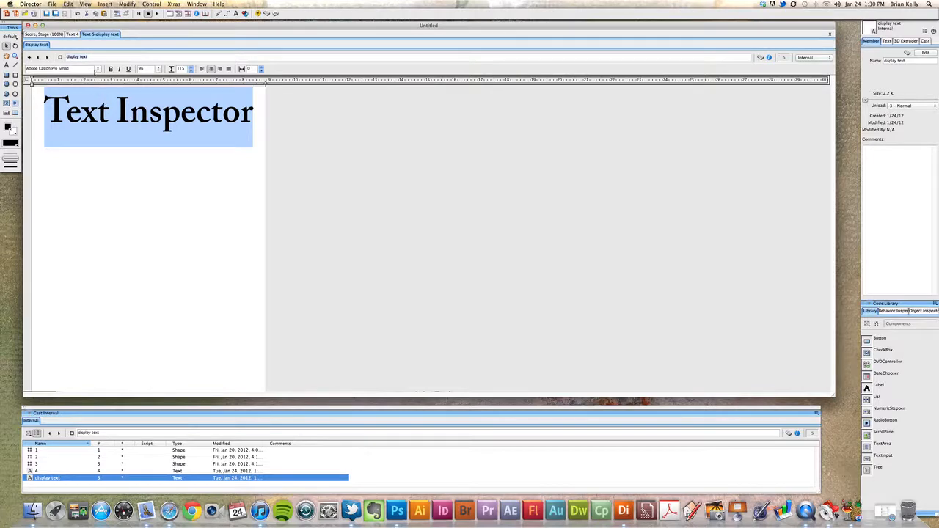
pyautogui.click(96, 69)
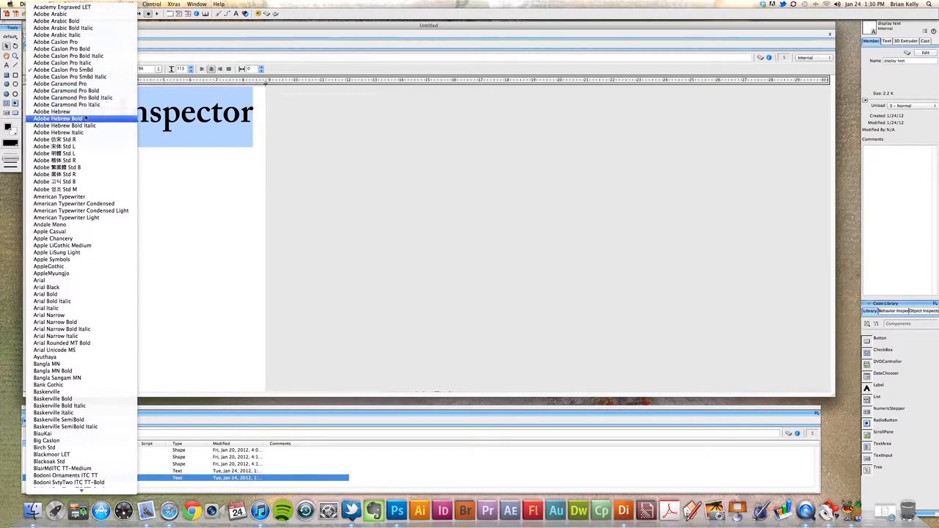
pyautogui.scroll(-8, 87, 116)
pyautogui.scroll(3, 87, 116)
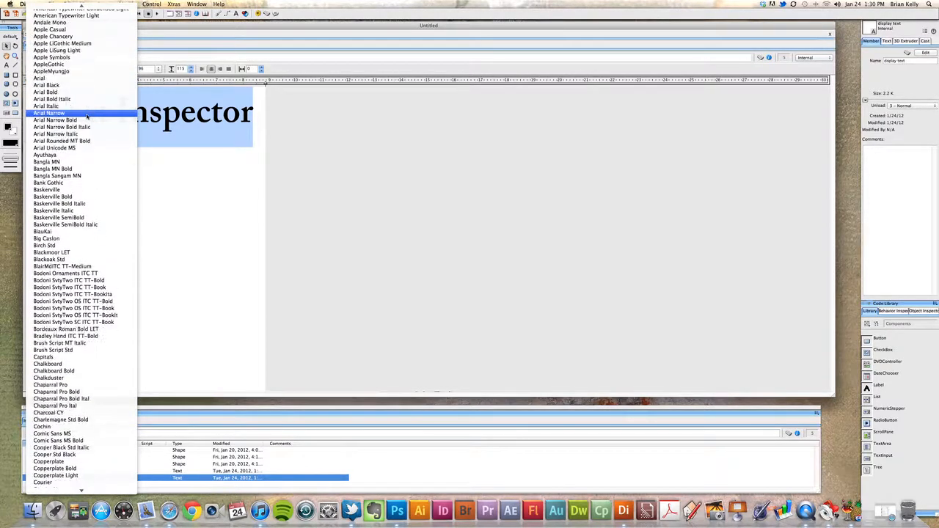
pyautogui.click(90, 85)
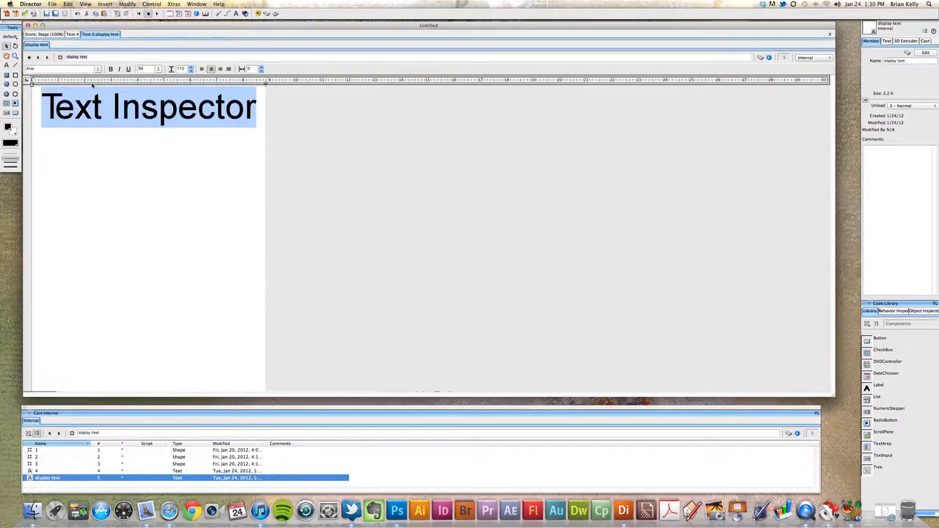
pyautogui.click(96, 72)
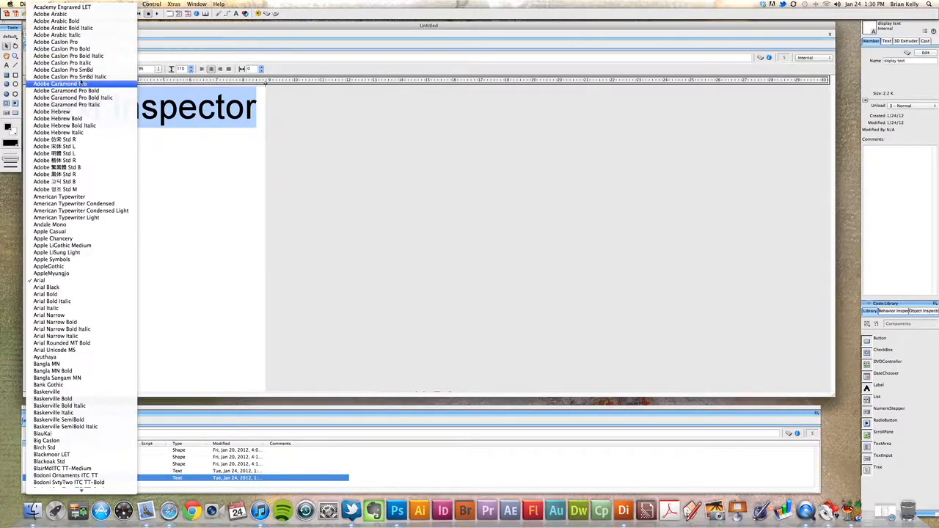
pyautogui.click(59, 41)
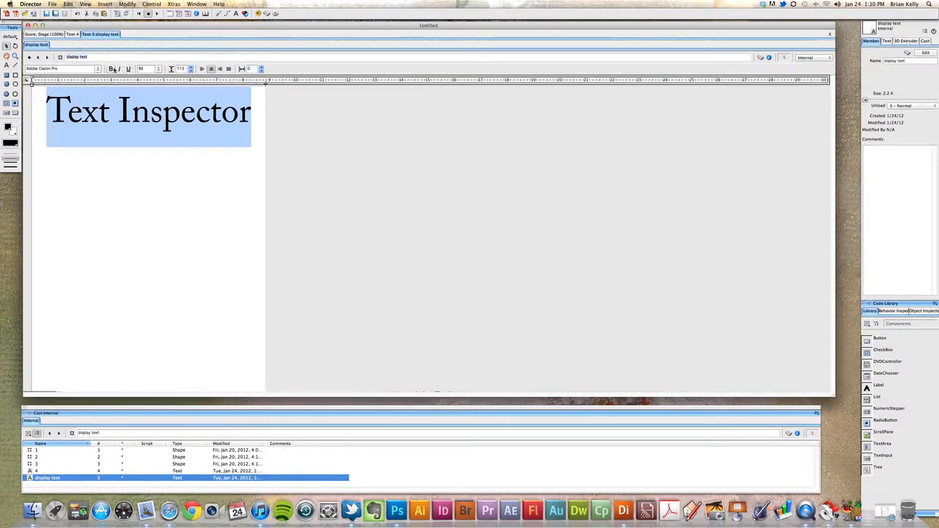
# Set the font size of the selected "Text Inspector" text to 72.
pyautogui.click(159, 69)
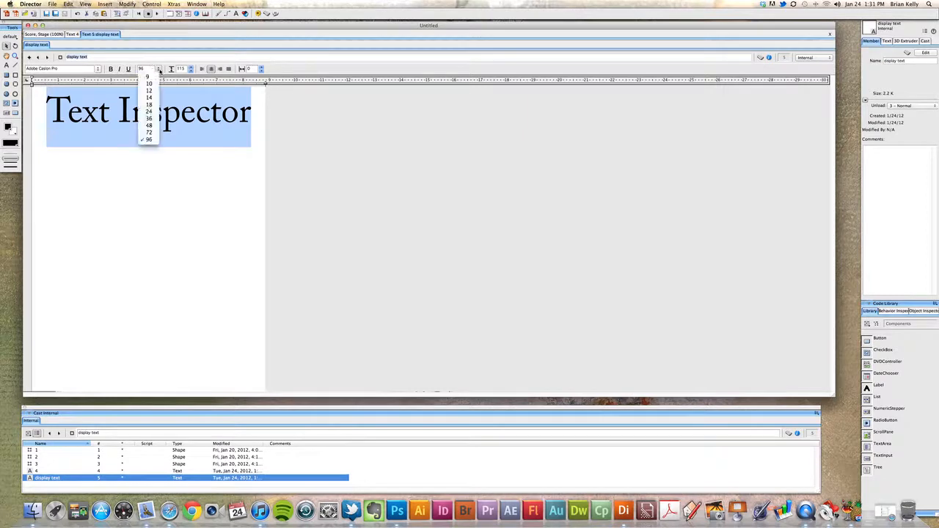
pyautogui.click(159, 69)
pyautogui.click(159, 69)
pyautogui.click(159, 70)
pyautogui.click(159, 70)
pyautogui.click(150, 132)
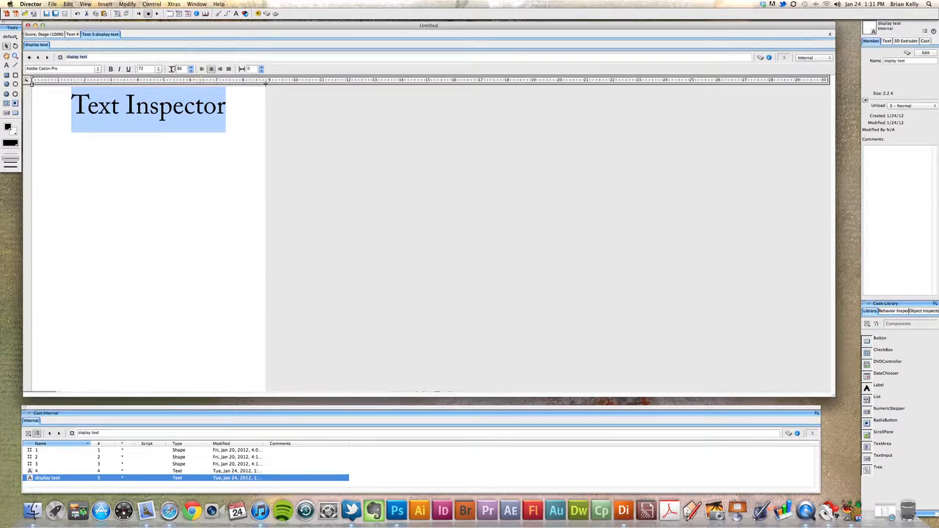
# Try left alignment on the "Text Inspector" text and return it to centre alignment.
pyautogui.click(210, 69)
pyautogui.click(202, 69)
pyautogui.click(211, 69)
# Increase the kerning of the "Text Inspector" text to 3 and deselect the text.
pyautogui.click(261, 68)
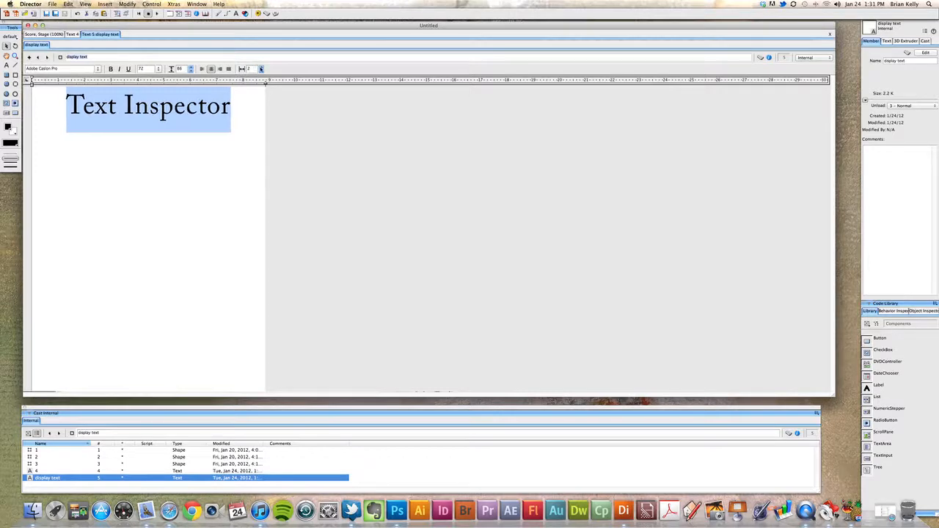
pyautogui.click(261, 67)
pyautogui.click(262, 70)
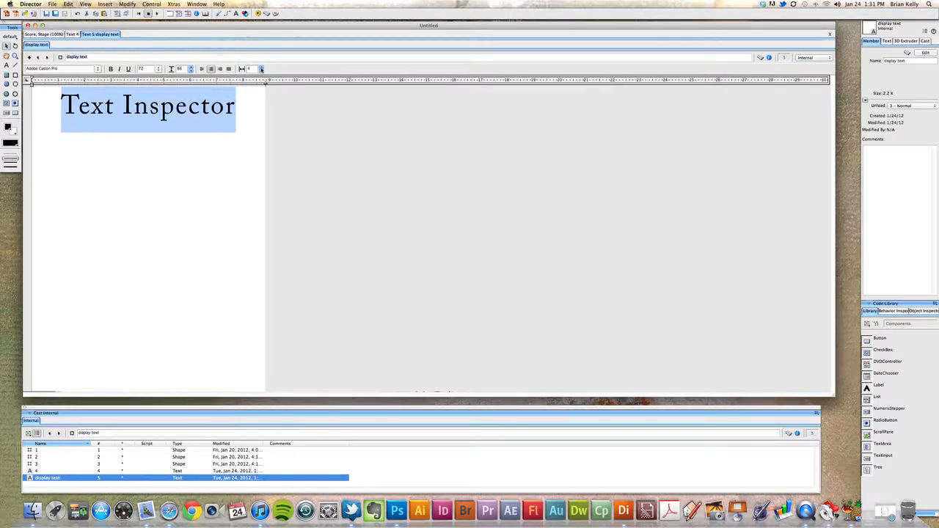
pyautogui.click(261, 70)
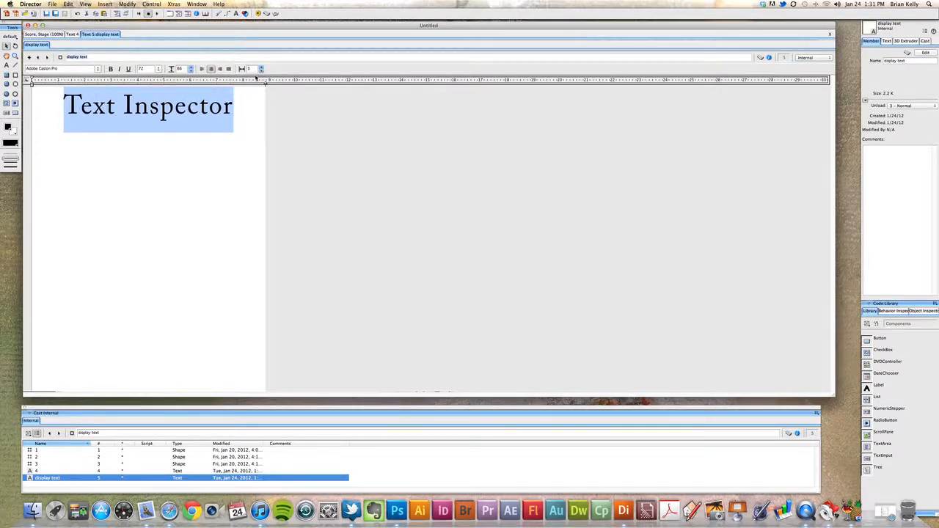
pyautogui.click(262, 67)
pyautogui.click(261, 71)
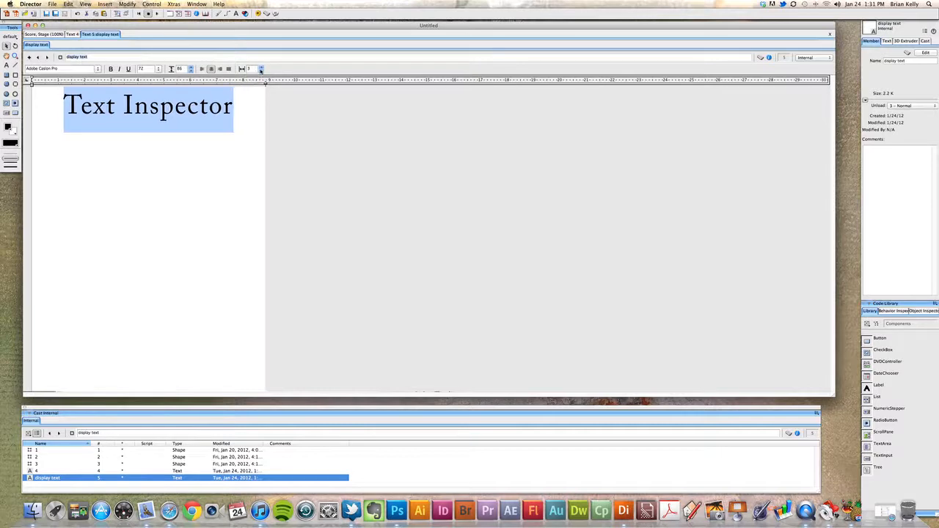
pyautogui.click(215, 107)
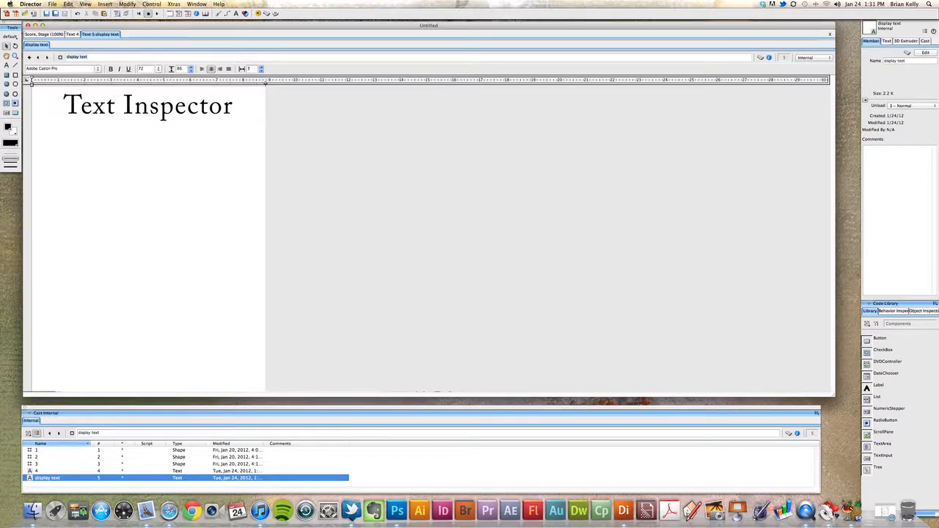
# Place the display text member on the stage over the red rectangle's lower edge, at about X 191, Y 425.
pyautogui.click(61, 35)
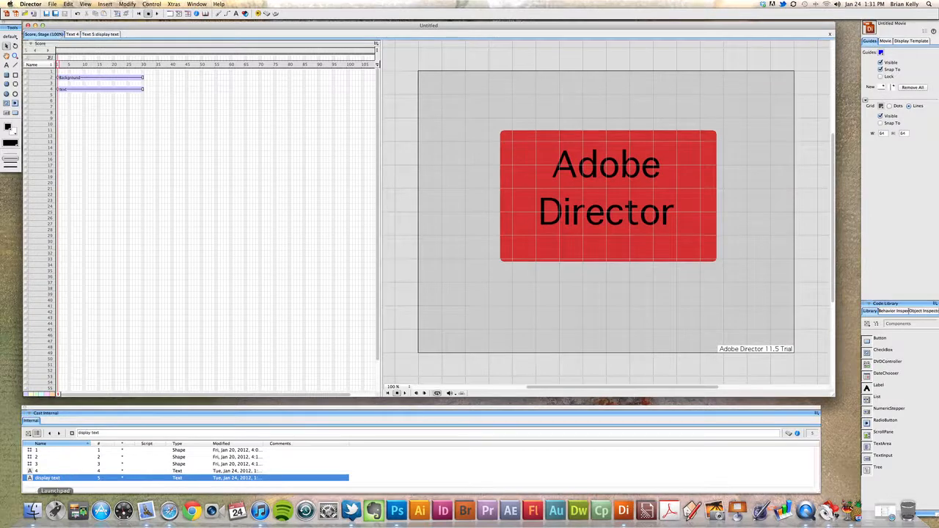
pyautogui.click(53, 471)
pyautogui.click(51, 478)
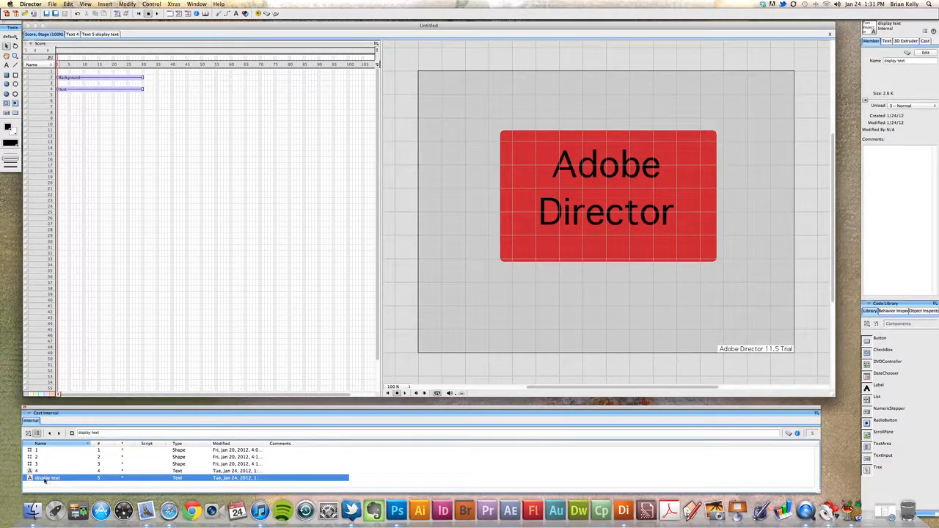
pyautogui.moveTo(249, 435); pyautogui.dragTo(489, 237)
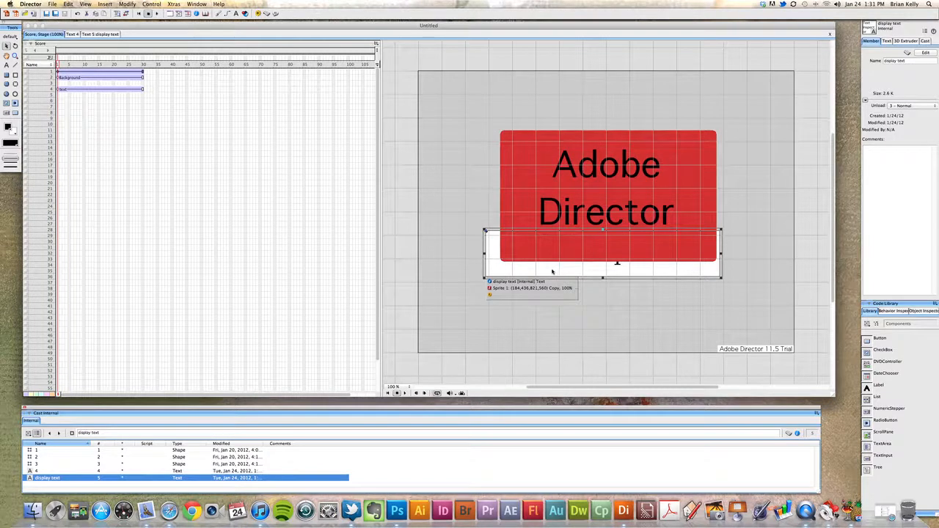
pyautogui.moveTo(553, 270)
pyautogui.mouseDown()
pyautogui.moveTo(560, 259)
pyautogui.moveTo(549, 264)
pyautogui.mouseUp()
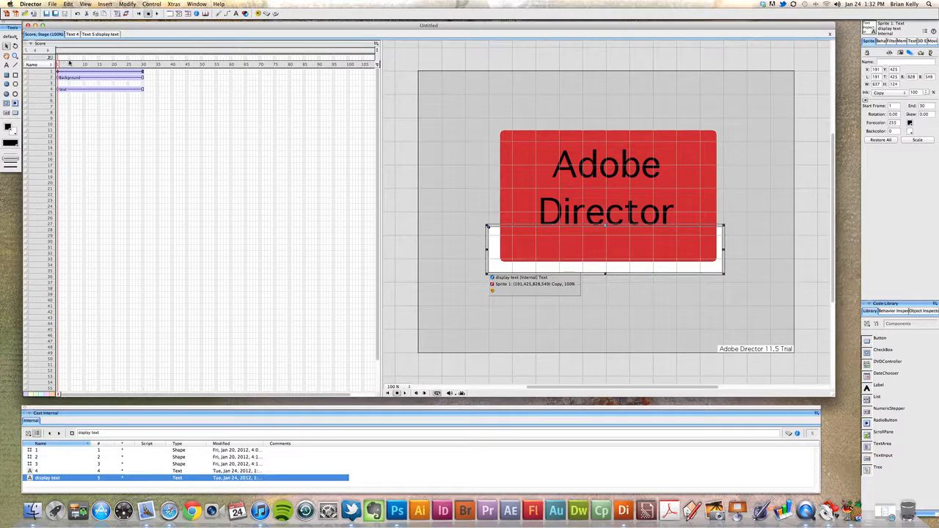
# Move the display text sprite to channel 5 in the Score, in front of the background and the other text.
pyautogui.moveTo(70, 64)
pyautogui.mouseDown()
pyautogui.moveTo(91, 65)
pyautogui.moveTo(58, 65)
pyautogui.mouseUp()
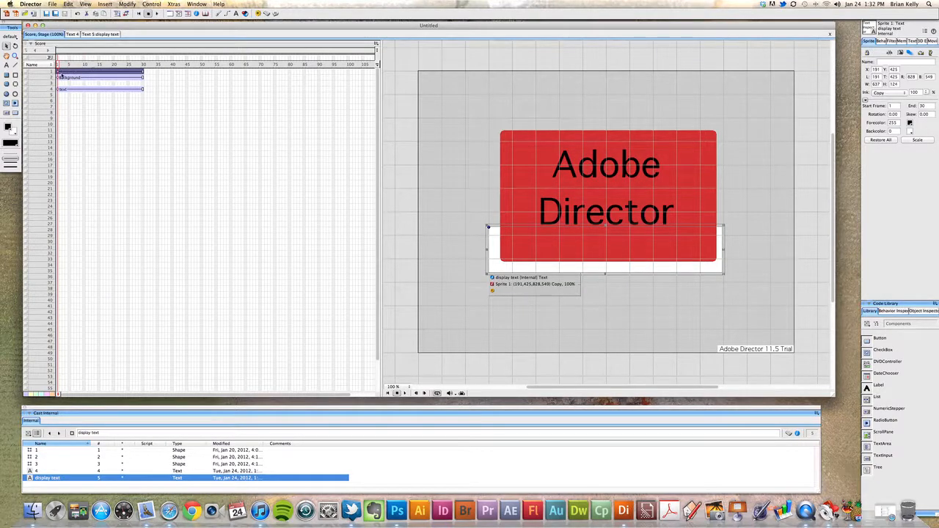
pyautogui.moveTo(75, 76); pyautogui.dragTo(79, 100)
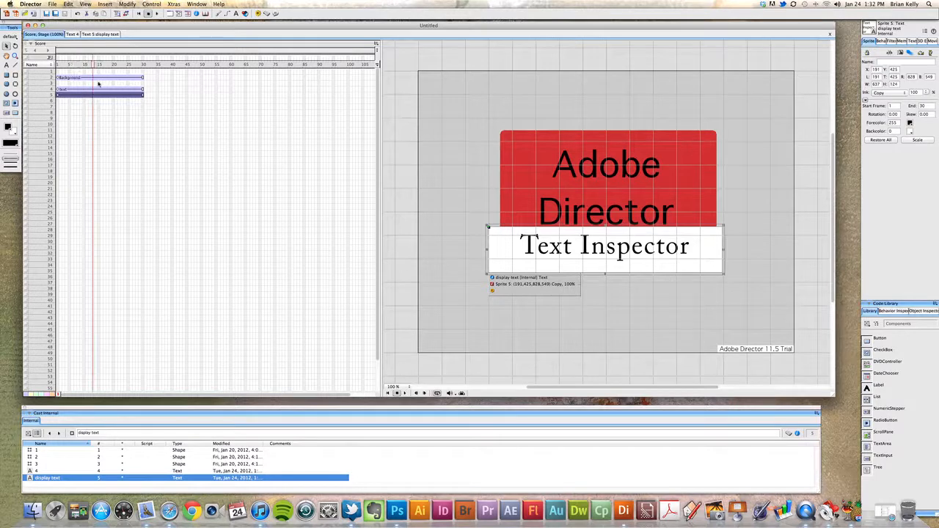
# Move the Score playhead to about frame 21 and shift the display text sprite on the stage to about X 211, Y 428.
pyautogui.click(84, 64)
pyautogui.moveTo(84, 64); pyautogui.dragTo(95, 66)
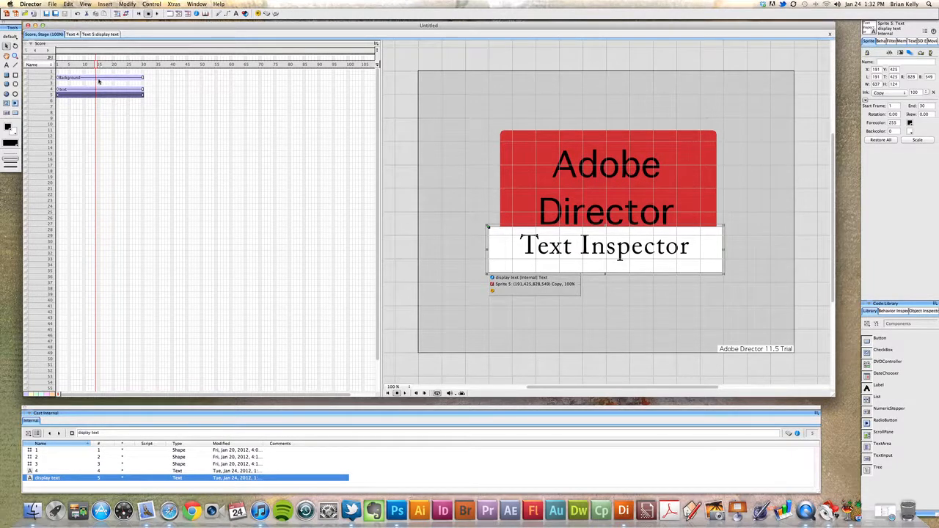
pyautogui.click(116, 98)
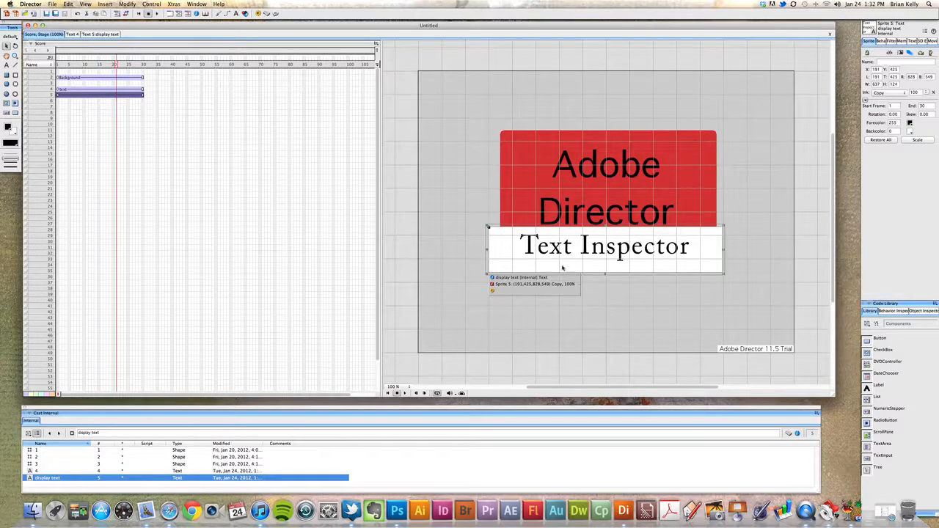
pyautogui.moveTo(508, 249)
pyautogui.mouseDown()
pyautogui.moveTo(522, 210)
pyautogui.moveTo(507, 195)
pyautogui.moveTo(512, 250)
pyautogui.mouseUp()
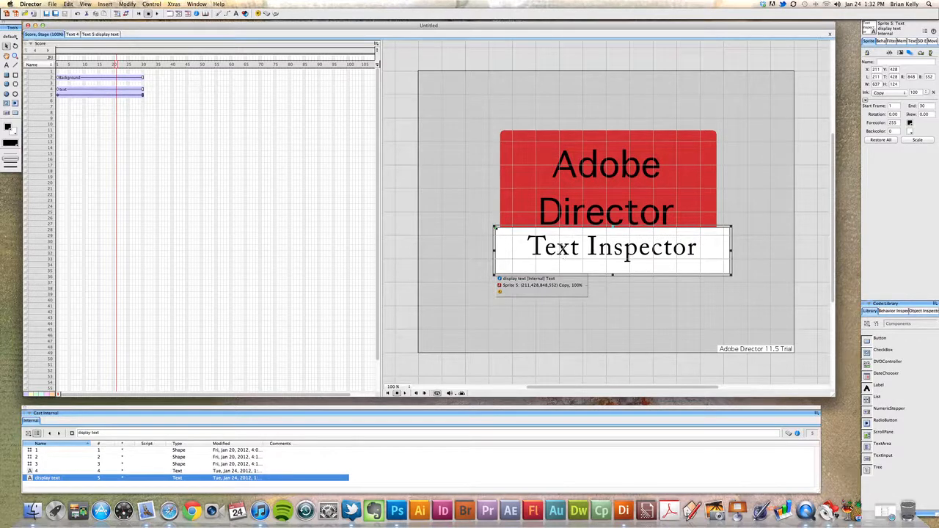
# Open the display text sprite for editing on the stage, select the word "Text" and place the cursor inside "Inspector".
pyautogui.doubleClick(579, 252)
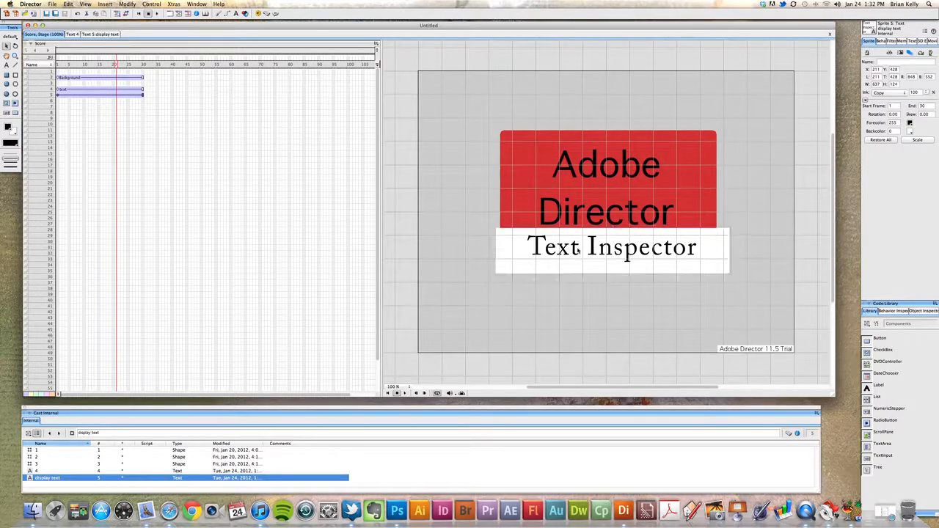
pyautogui.doubleClick(566, 251)
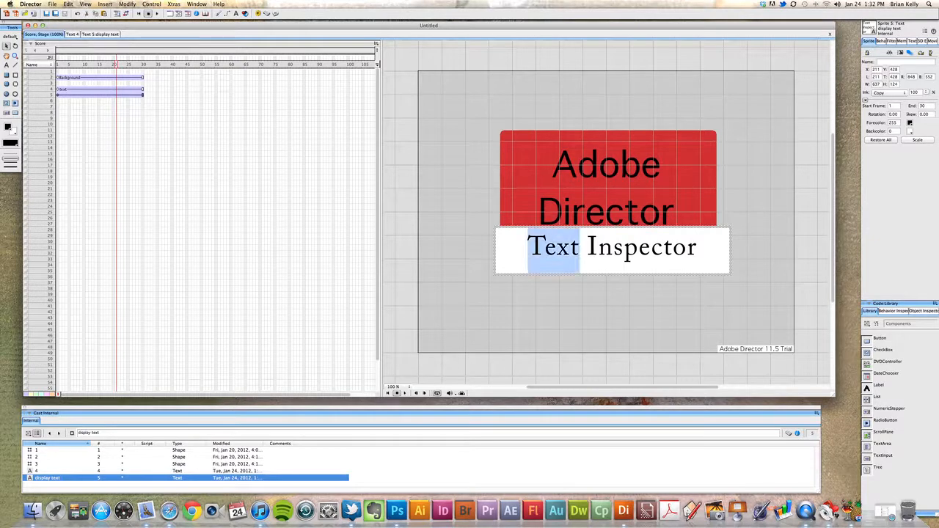
pyautogui.click(651, 253)
# Open the display text cast member in the text window and return to the Score and Stage.
pyautogui.click(32, 481)
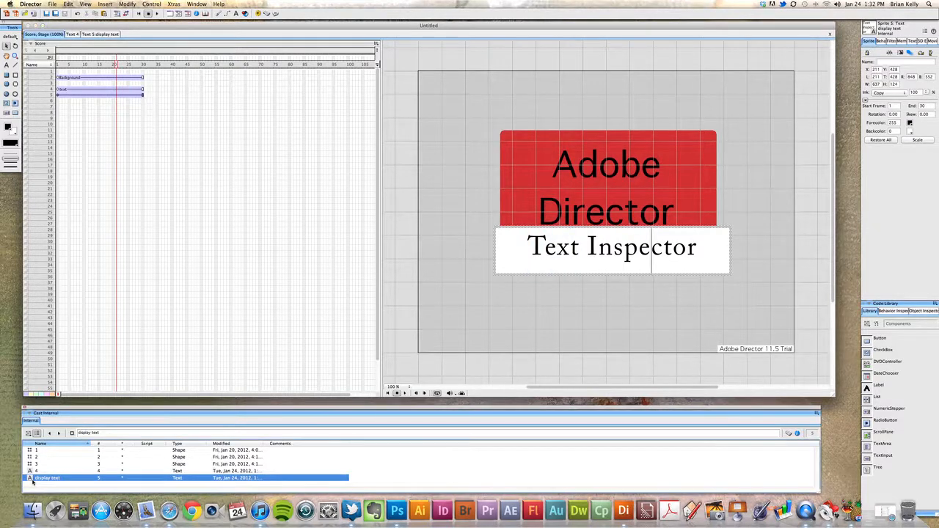
pyautogui.doubleClick(32, 481)
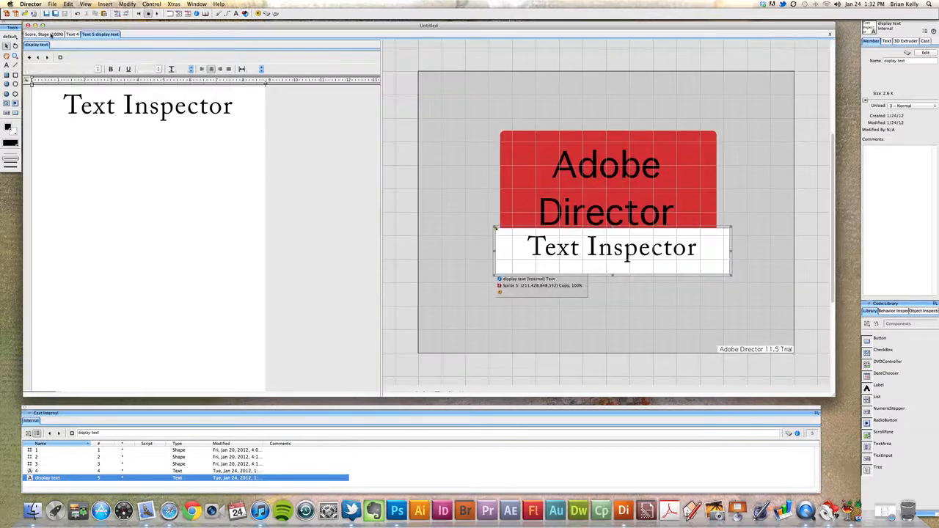
pyautogui.click(51, 35)
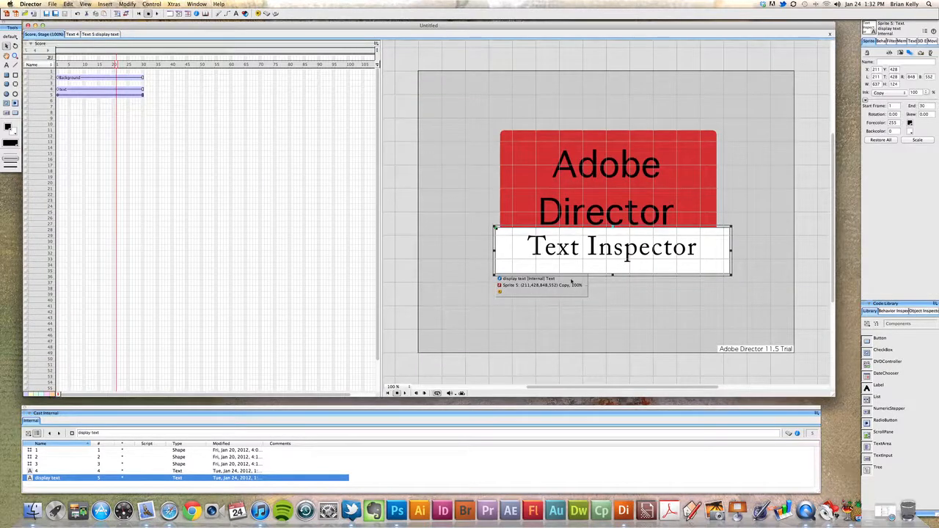
# Reposition the display text sprite over the red rectangle's lower edge, at about X 207, Y 432.
pyautogui.click(631, 294)
pyautogui.click(635, 226)
pyautogui.moveTo(632, 254); pyautogui.dragTo(651, 251)
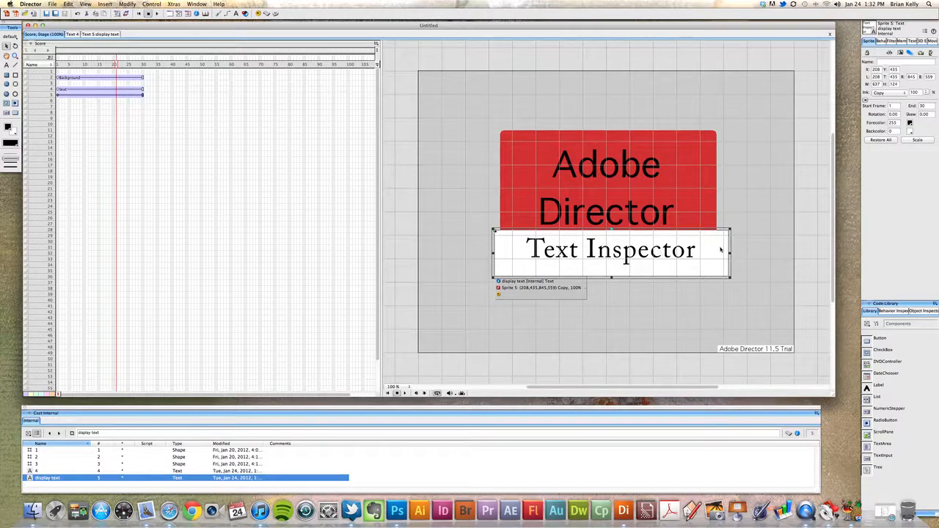
pyautogui.moveTo(709, 250)
pyautogui.mouseDown()
pyautogui.moveTo(710, 240)
pyautogui.moveTo(709, 250)
pyautogui.mouseUp()
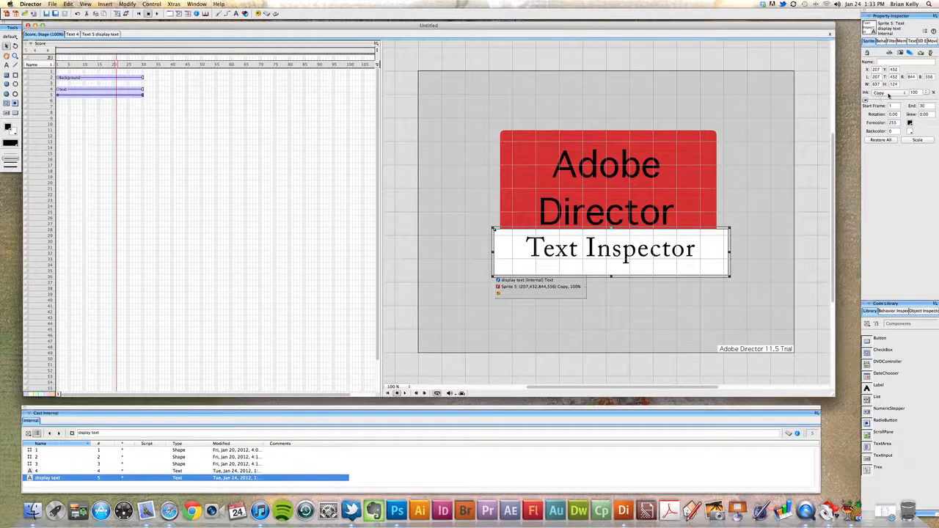
# Set the display text sprite's ink to Matte and move it beneath the "Adobe Director" title, at about X 201, Y 421.
pyautogui.click(889, 95)
pyautogui.click(888, 101)
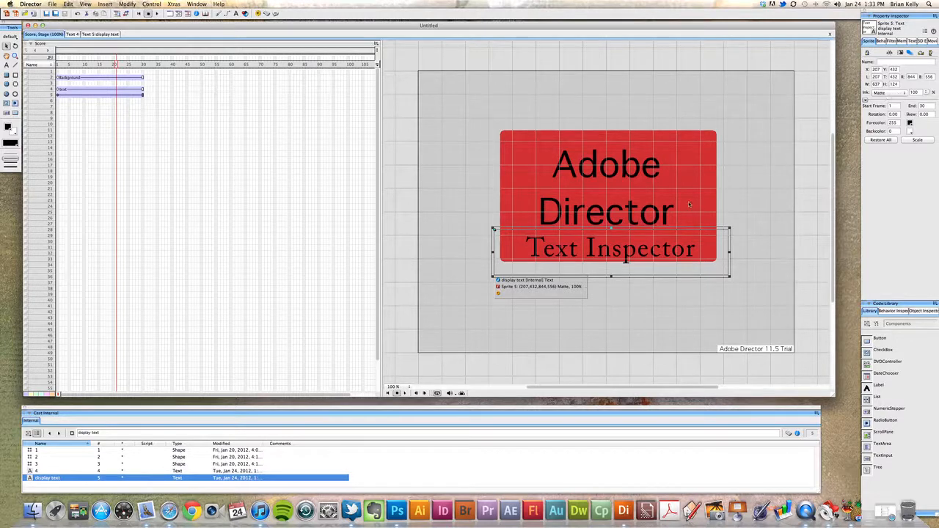
pyautogui.moveTo(670, 252); pyautogui.dragTo(670, 249)
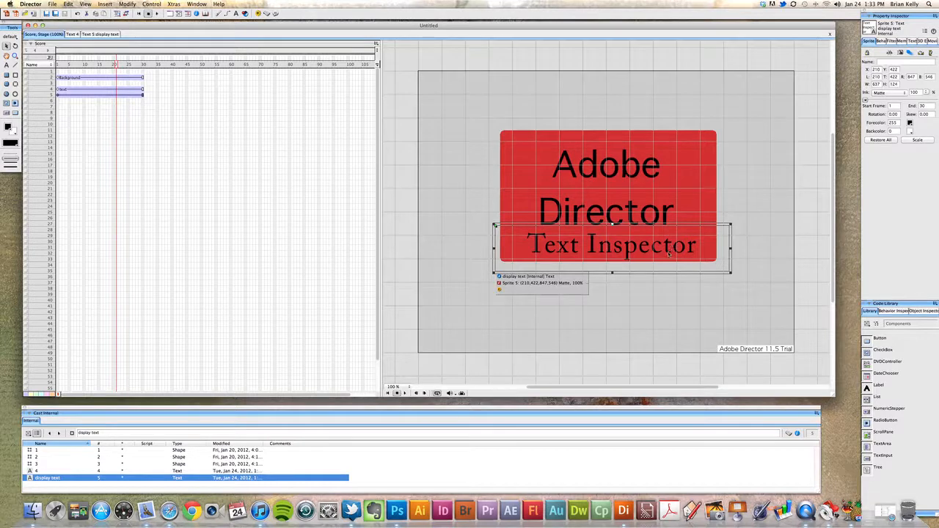
pyautogui.moveTo(668, 254)
pyautogui.mouseDown()
pyautogui.moveTo(678, 193)
pyautogui.moveTo(673, 245)
pyautogui.moveTo(658, 250)
pyautogui.mouseUp()
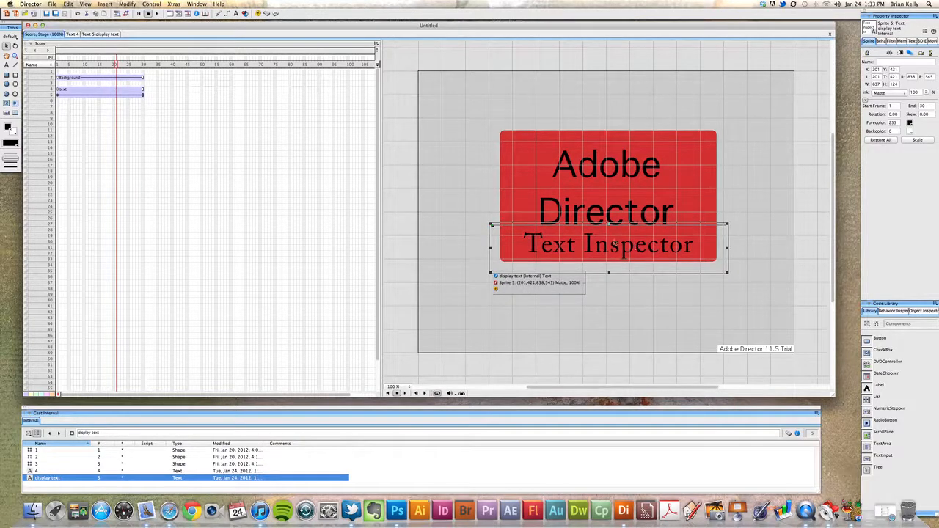